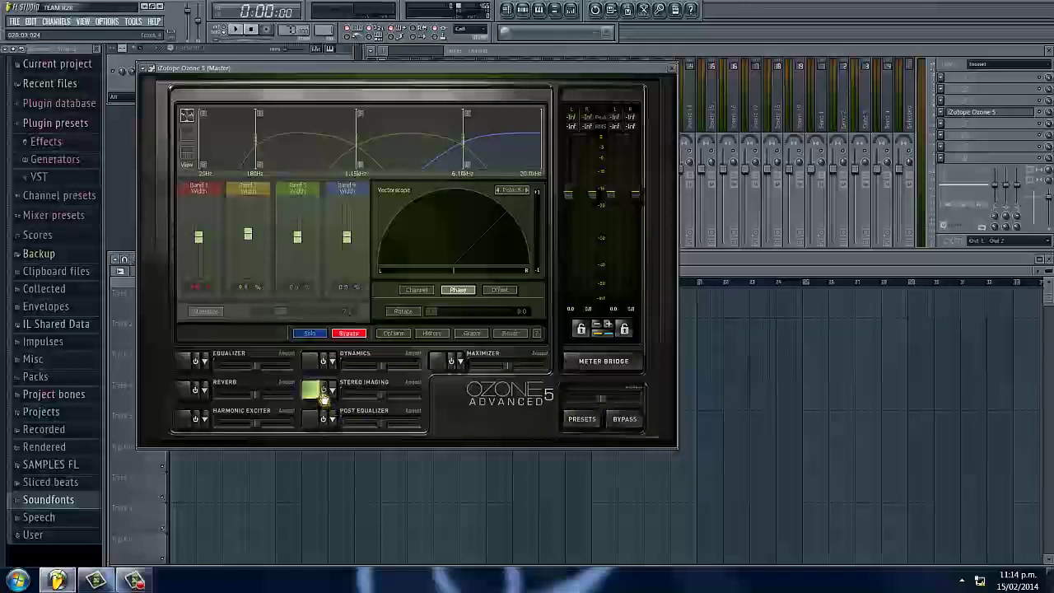
Turn on the Stereo Imaging module and lower its second crossover cutoff to 866 Hz.
click(322, 395)
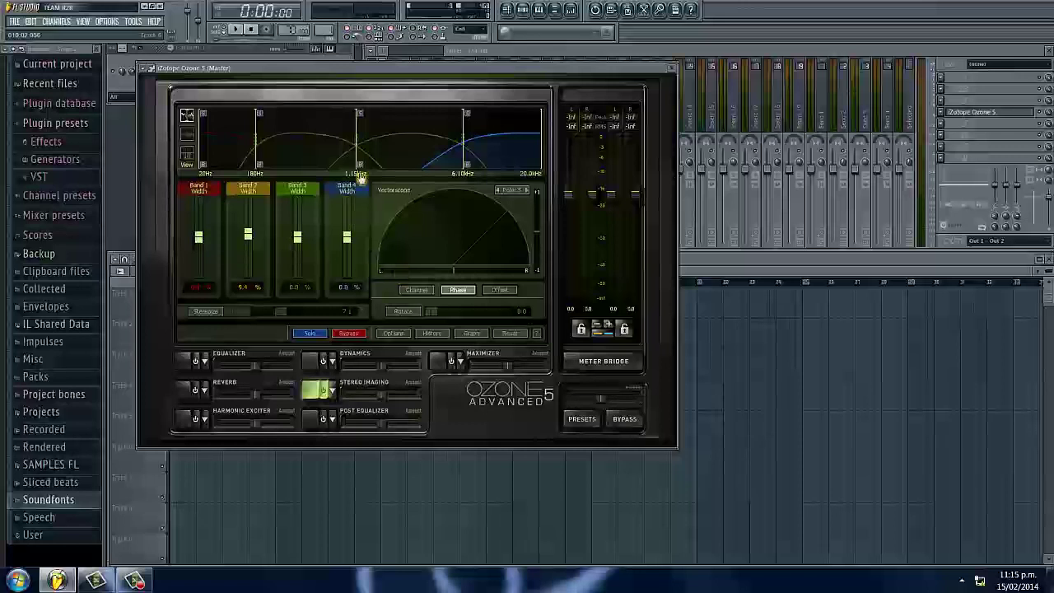
drag(356, 143, 343, 161)
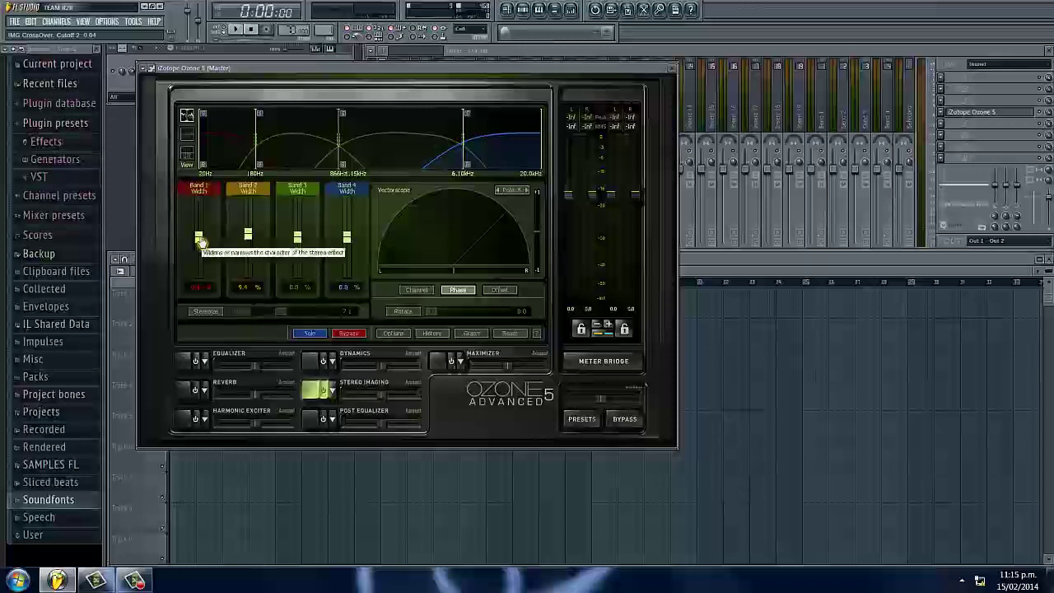
Sweep the Band 1 stereo width around zero, up to 100%, and down to -100%.
mouse_move(199, 240)
mouse_down()
mouse_move(200, 219)
mouse_move(201, 233)
mouse_up()
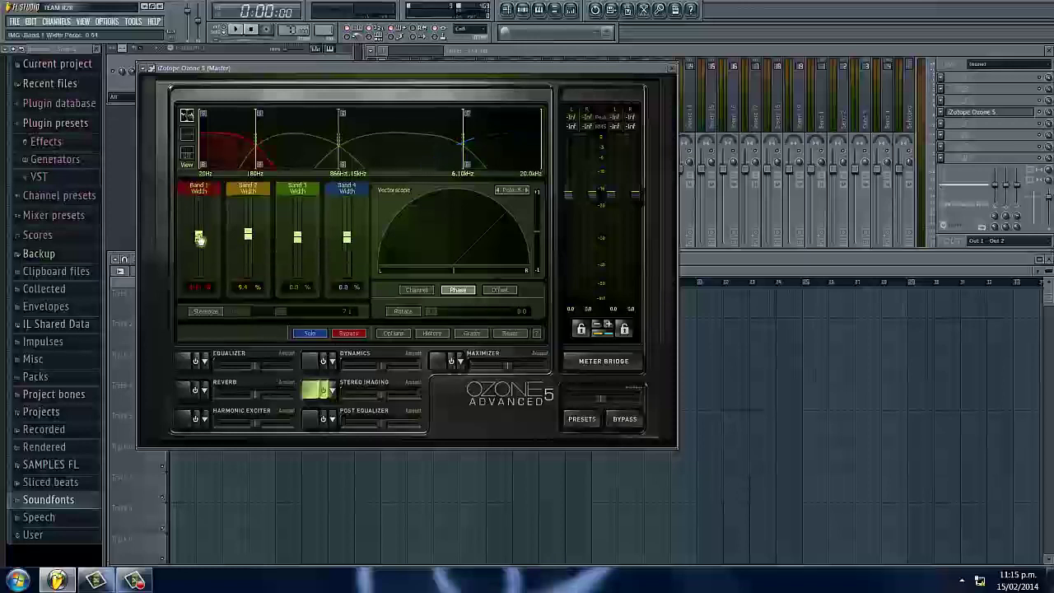
double_click(199, 240)
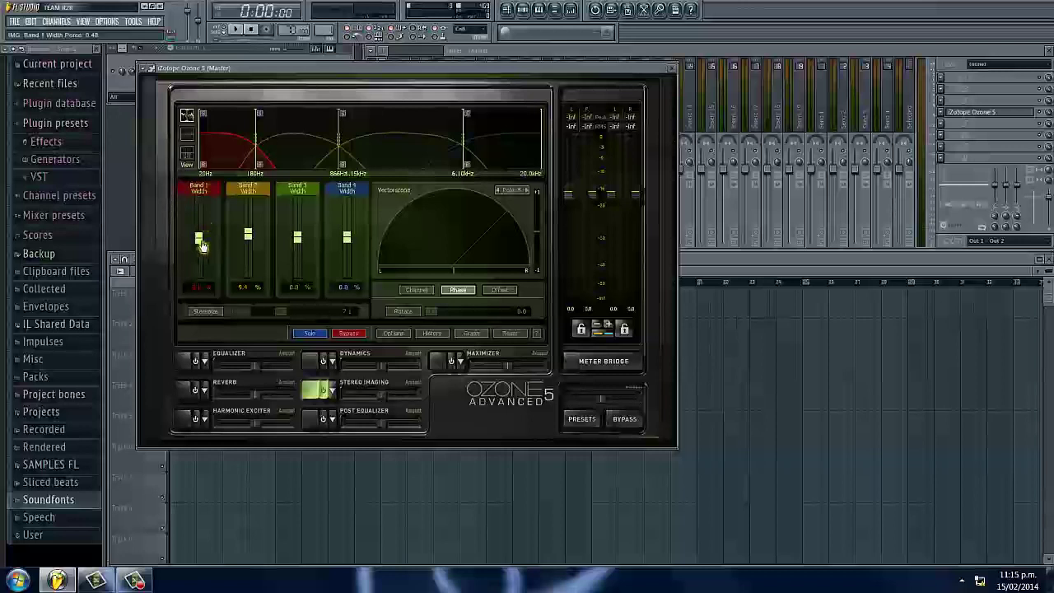
drag(204, 240, 207, 242)
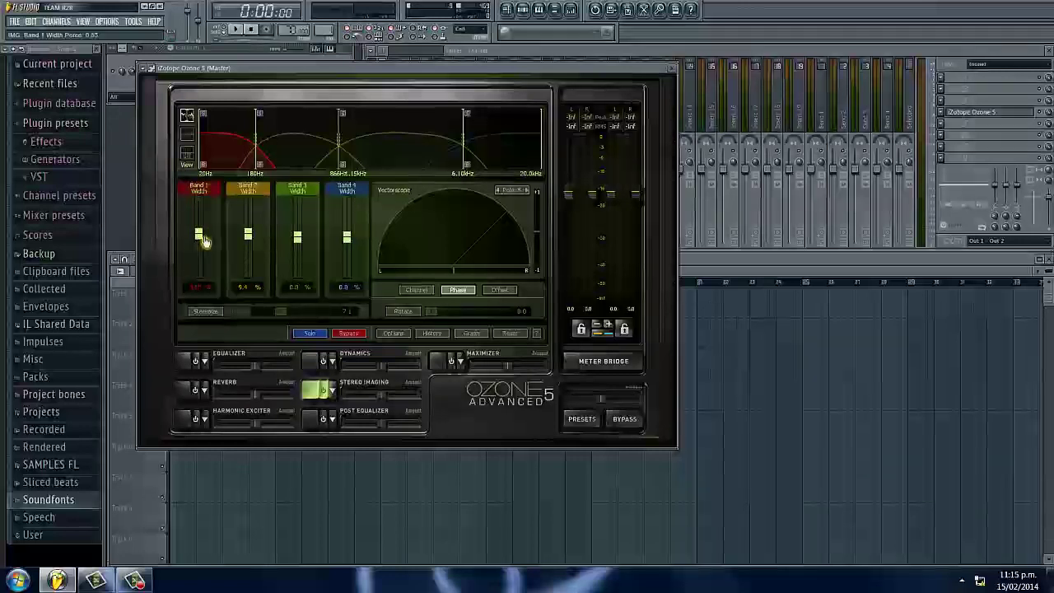
click(199, 235)
drag(198, 234, 193, 270)
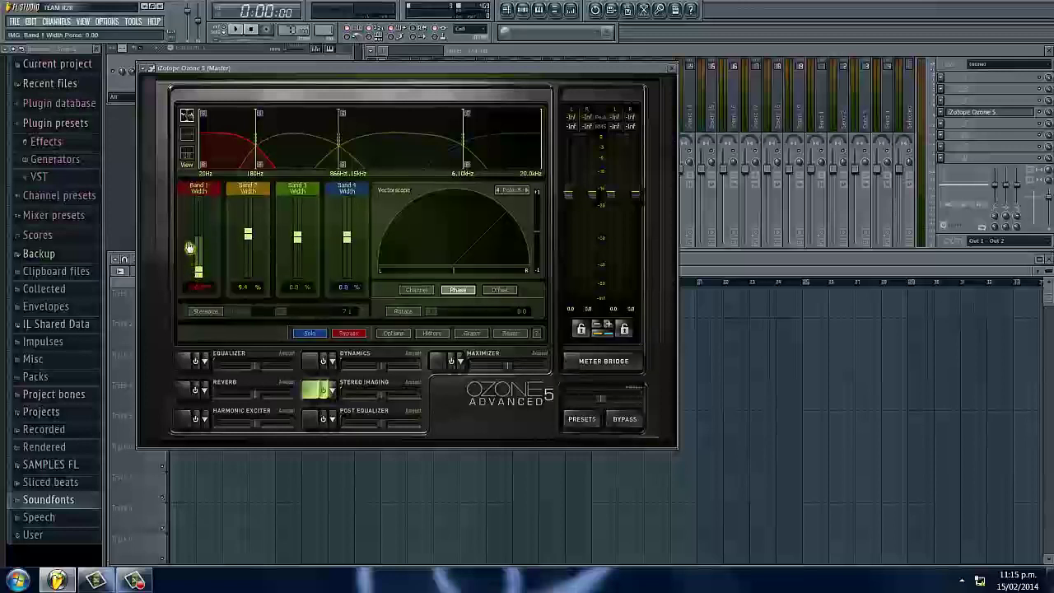
Raise the Band 1 width from its minimum and set Band 2 to -26.6%, Band 3 to 20.3% and Band 4 to 6.3%.
drag(197, 278, 347, 235)
drag(249, 224, 250, 252)
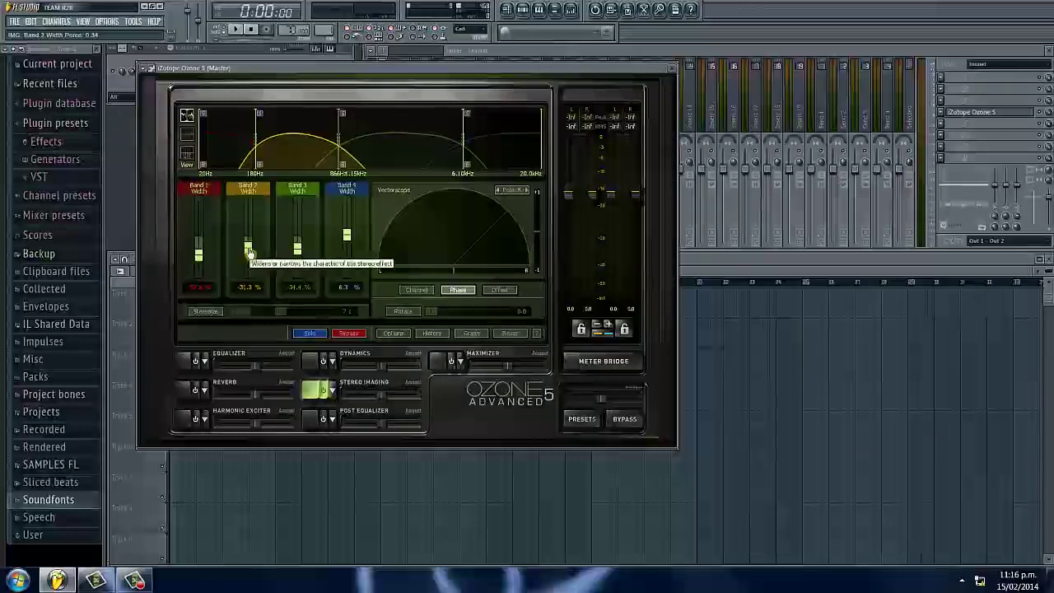
drag(249, 251, 302, 232)
Turn on the Stereoize effect for the Stereo Imaging module.
click(207, 314)
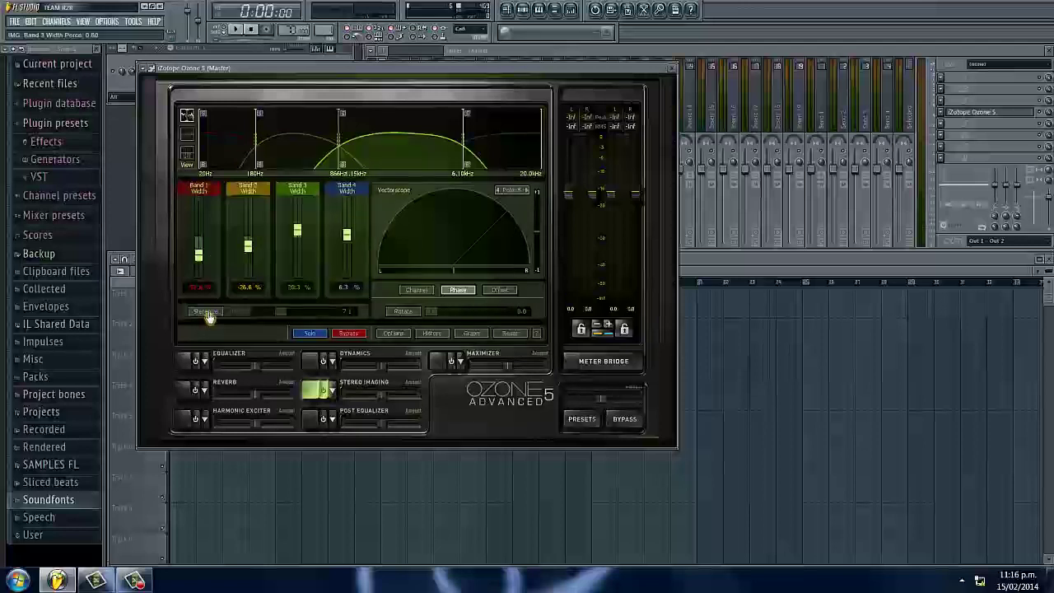
click(206, 313)
click(206, 313)
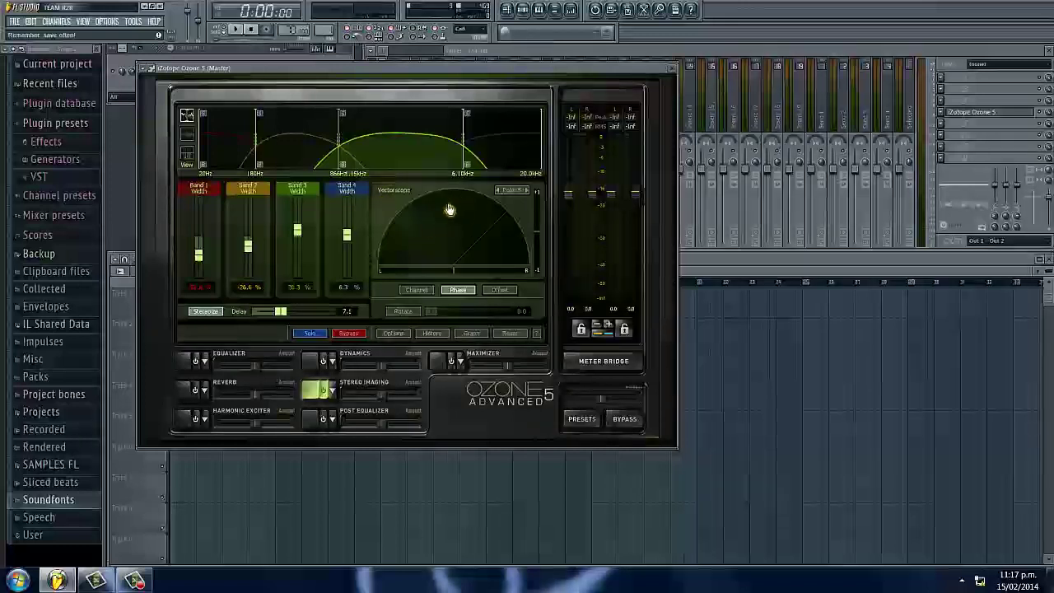
Show the Channel options and the Phase options beneath the vectorscope.
click(424, 293)
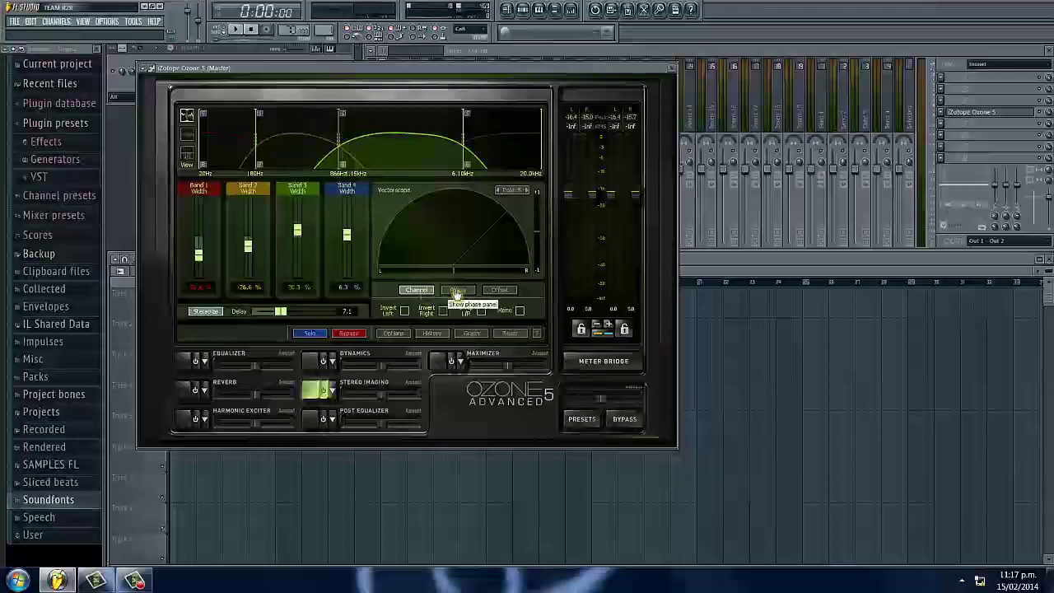
click(458, 292)
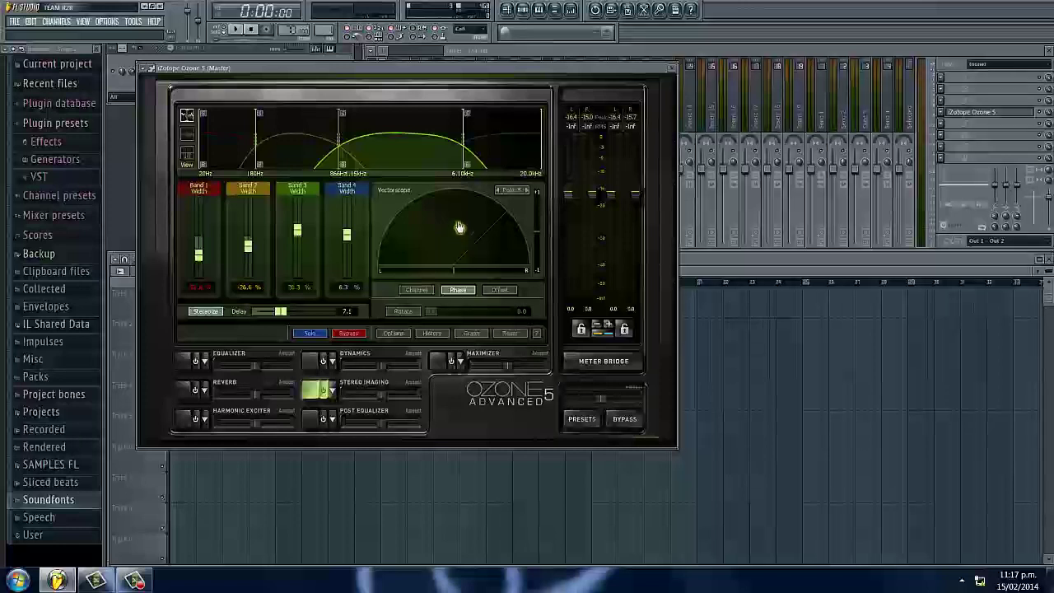
Show the Offset options, set the linked band delays to 0.5 ms, and unlink the bands.
click(502, 291)
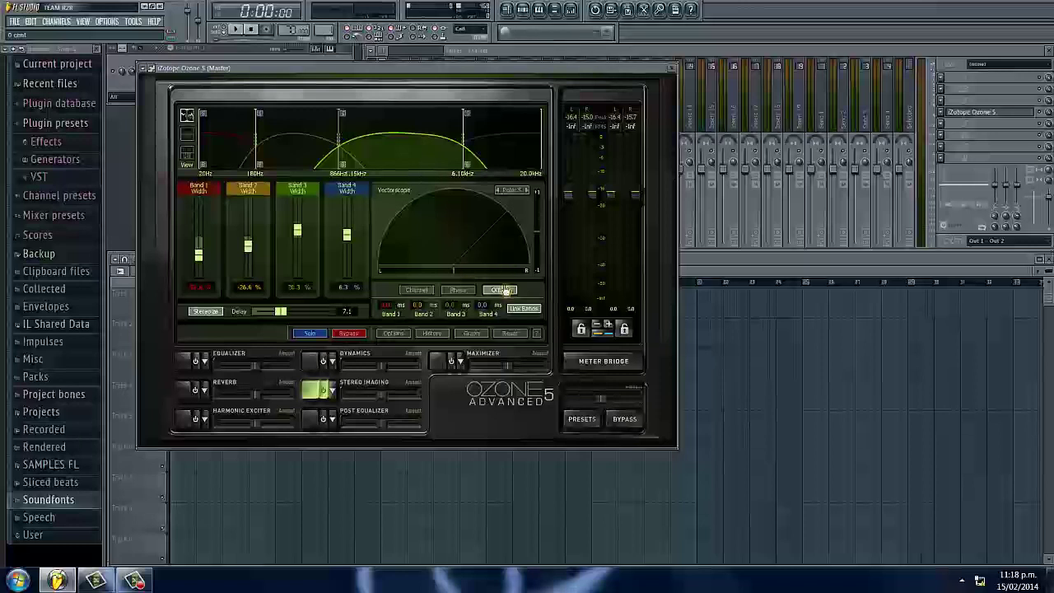
click(502, 288)
drag(414, 317, 420, 313)
click(532, 311)
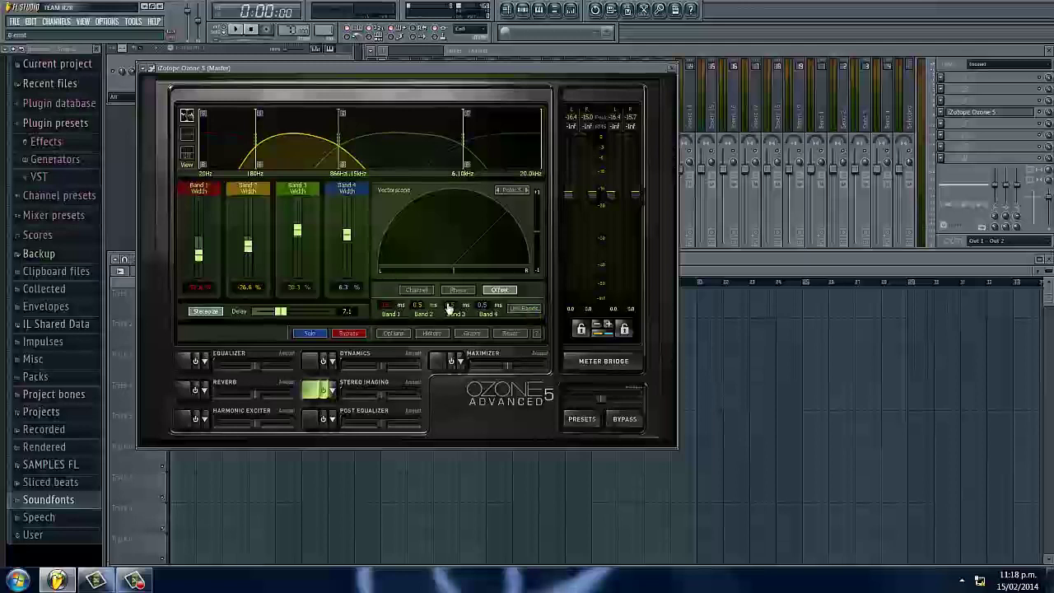
Set individual offset delays of 1.4 ms for Band 3, 2.7 ms for Band 4 and 0.9 ms for Band 2.
drag(448, 307, 458, 305)
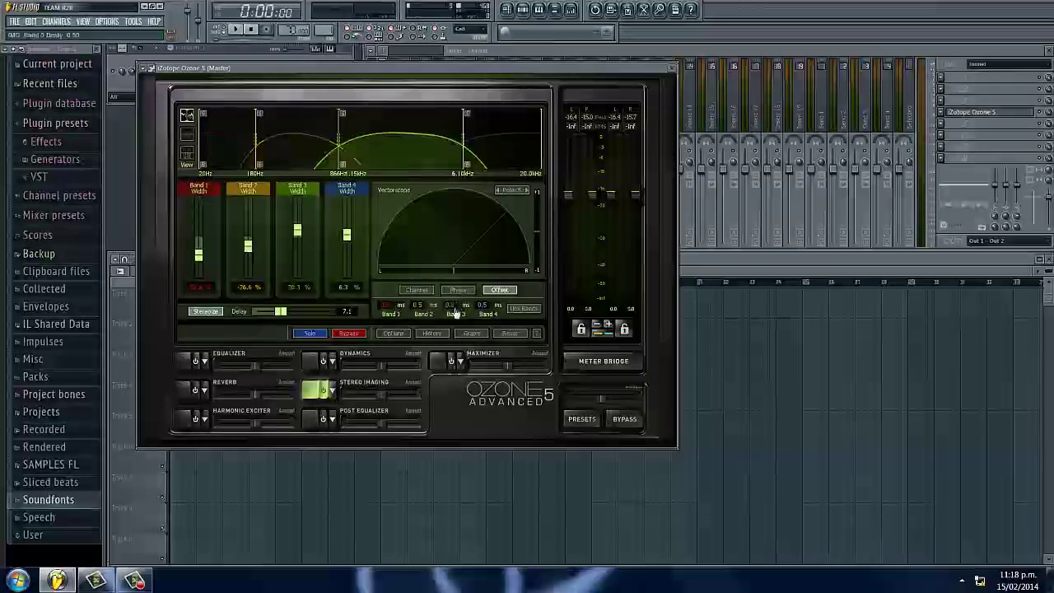
click(478, 306)
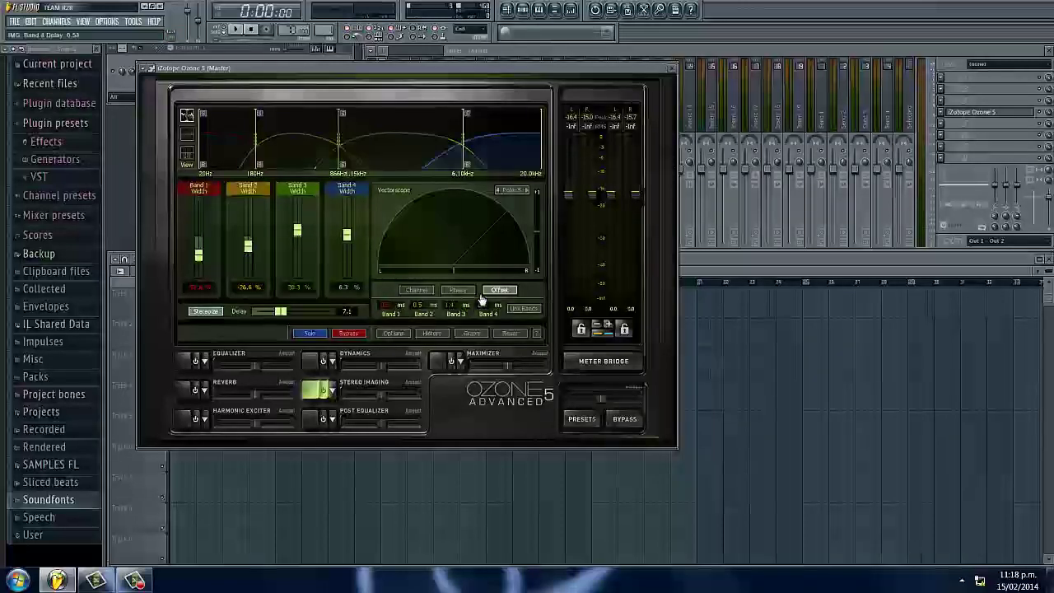
click(418, 316)
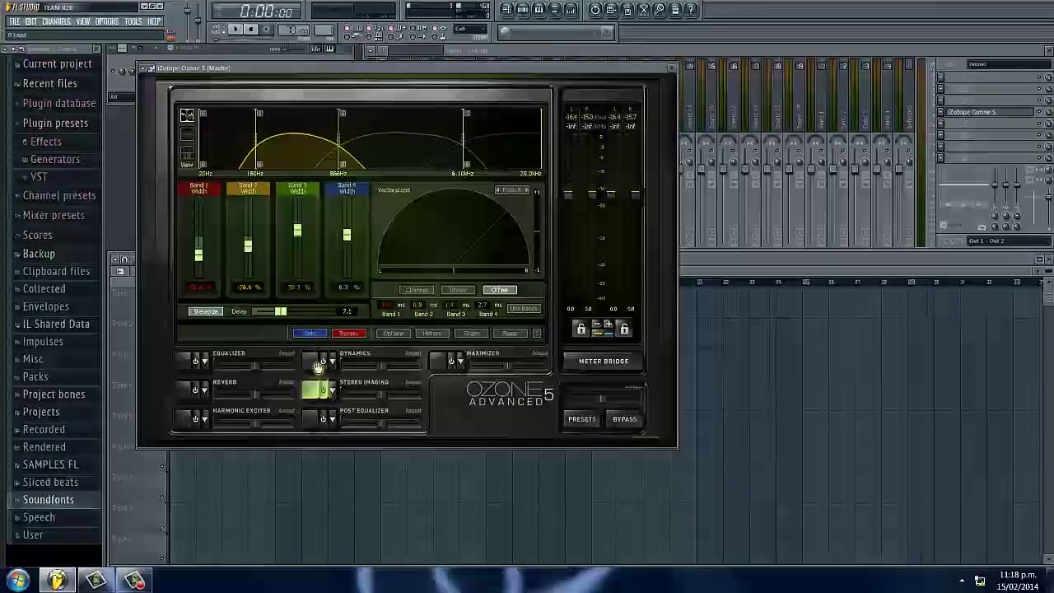
Turn on the Dynamics and Post Equalizer modules.
click(323, 361)
click(323, 419)
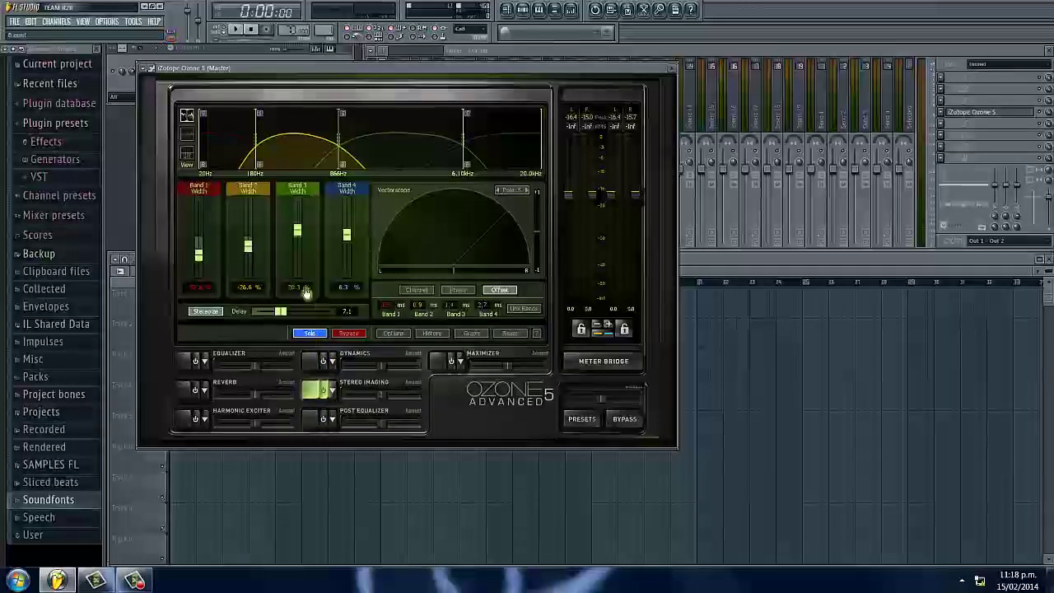
Toggle Solo and Bypass for the Stereo Imaging module to demonstrate each one.
click(309, 334)
click(310, 335)
click(312, 337)
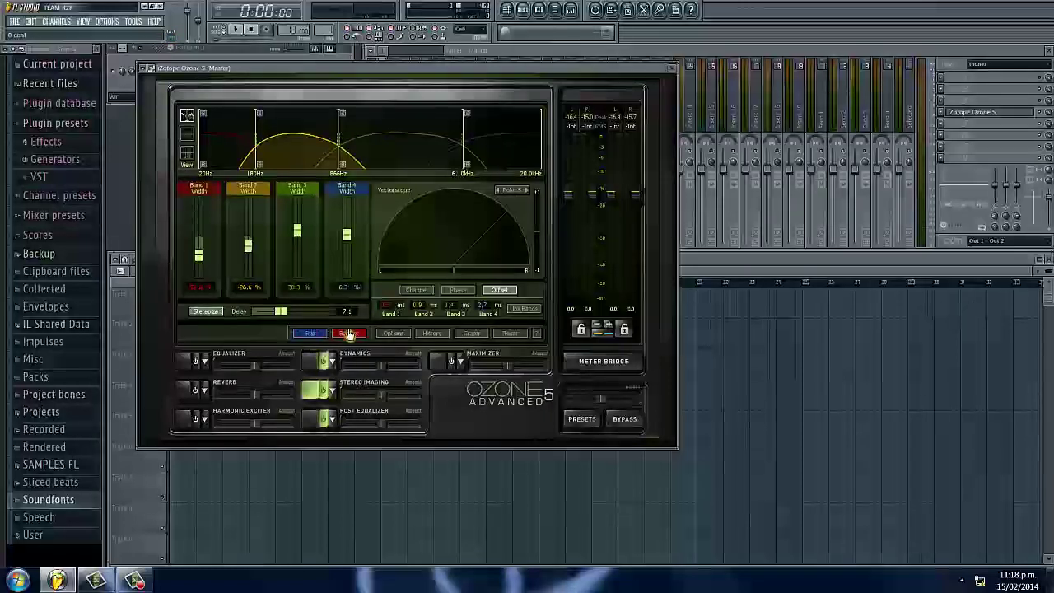
click(349, 335)
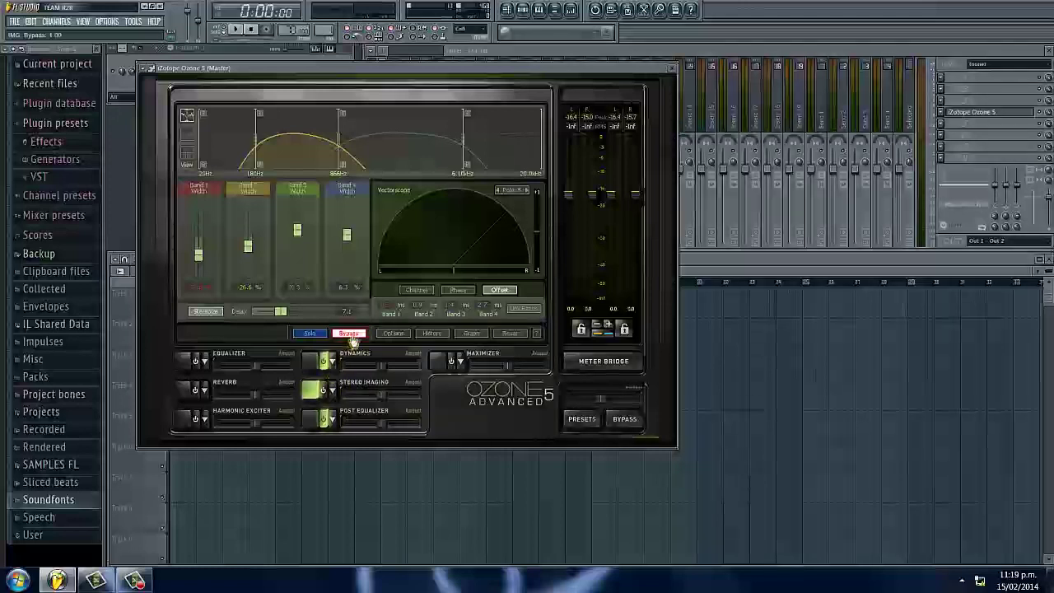
Examine the Imager options for the number of crossover bands and the crossover type, leaving the dialog without saving.
click(384, 336)
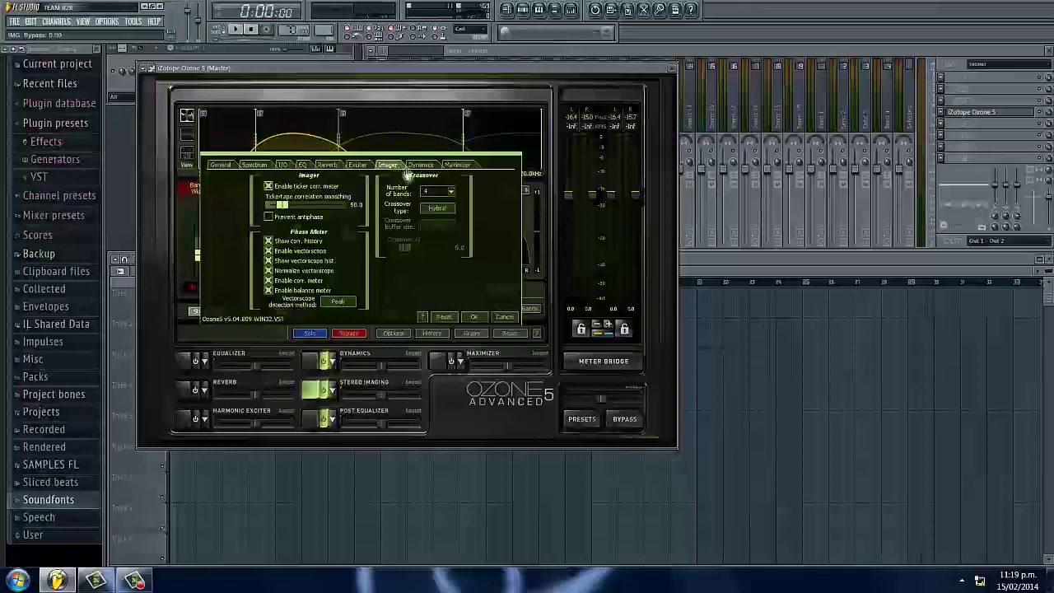
click(444, 192)
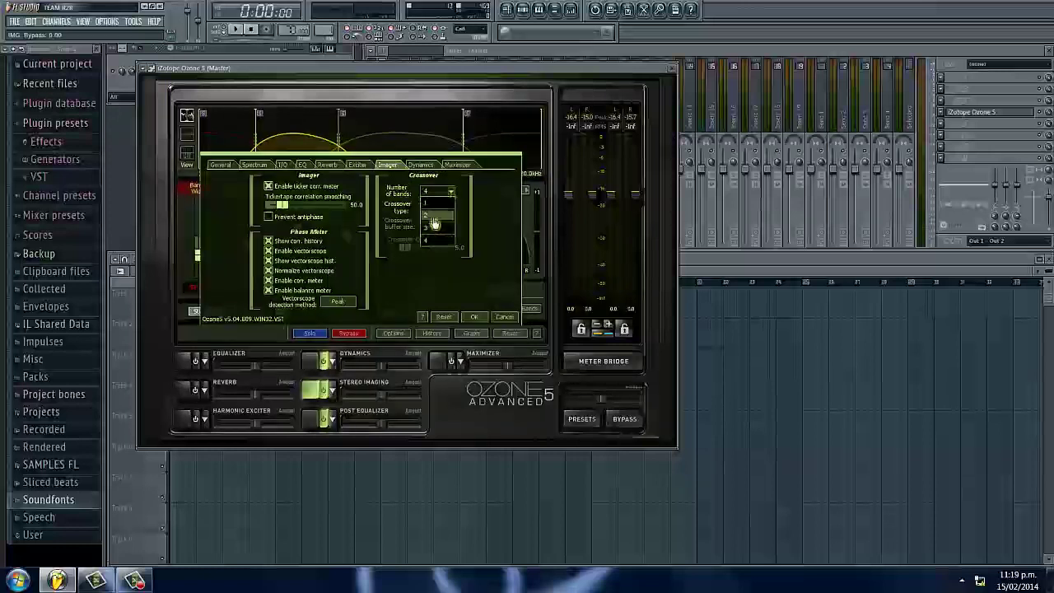
click(450, 190)
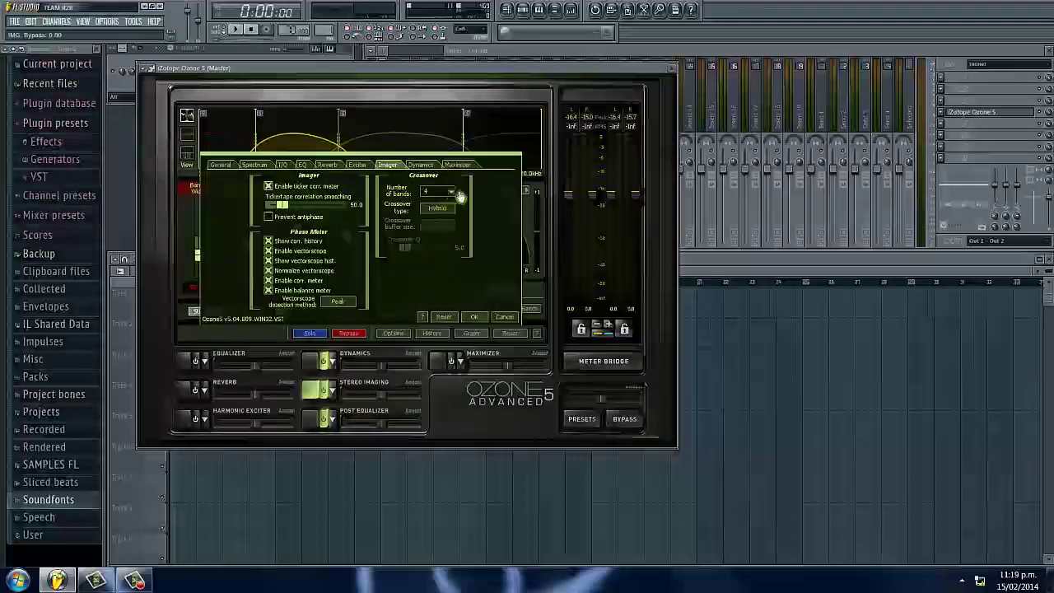
click(443, 210)
click(445, 212)
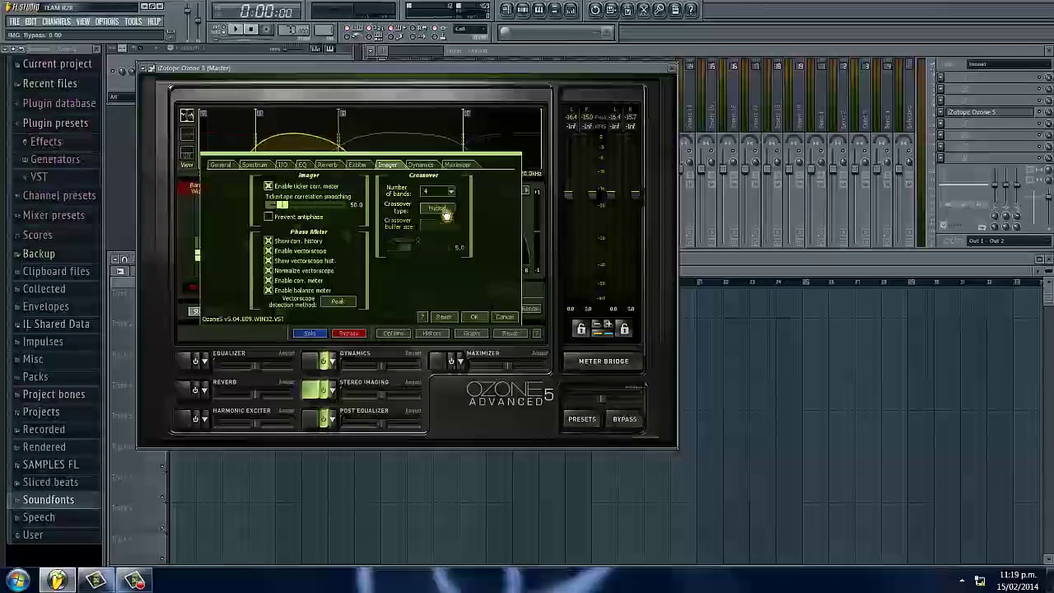
click(504, 319)
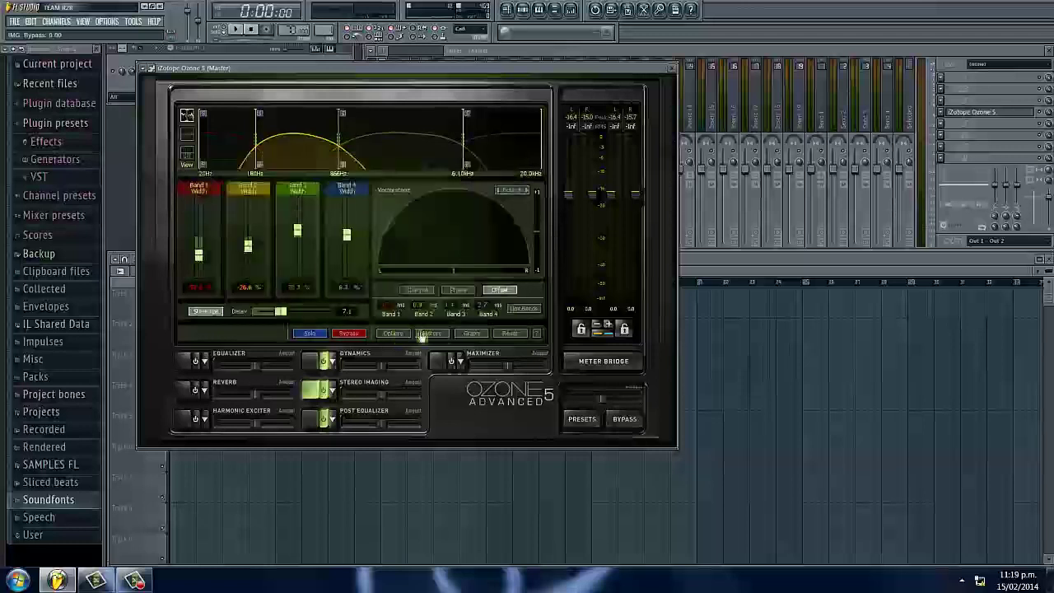
Review the History list of recent changes and the Filter Graph signal chain, closing each window.
click(433, 334)
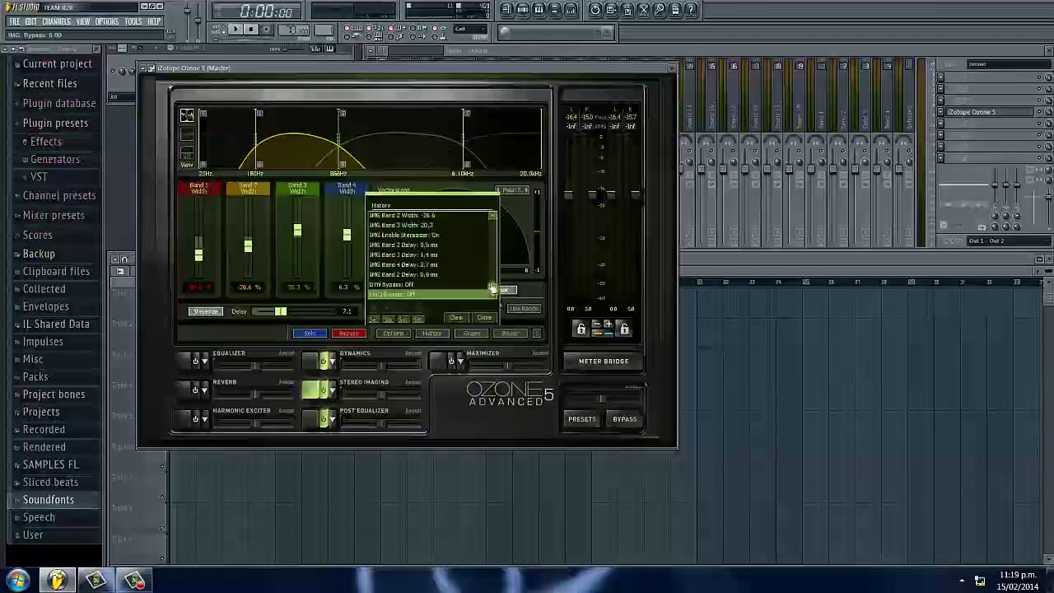
scroll(493, 284, down, 3)
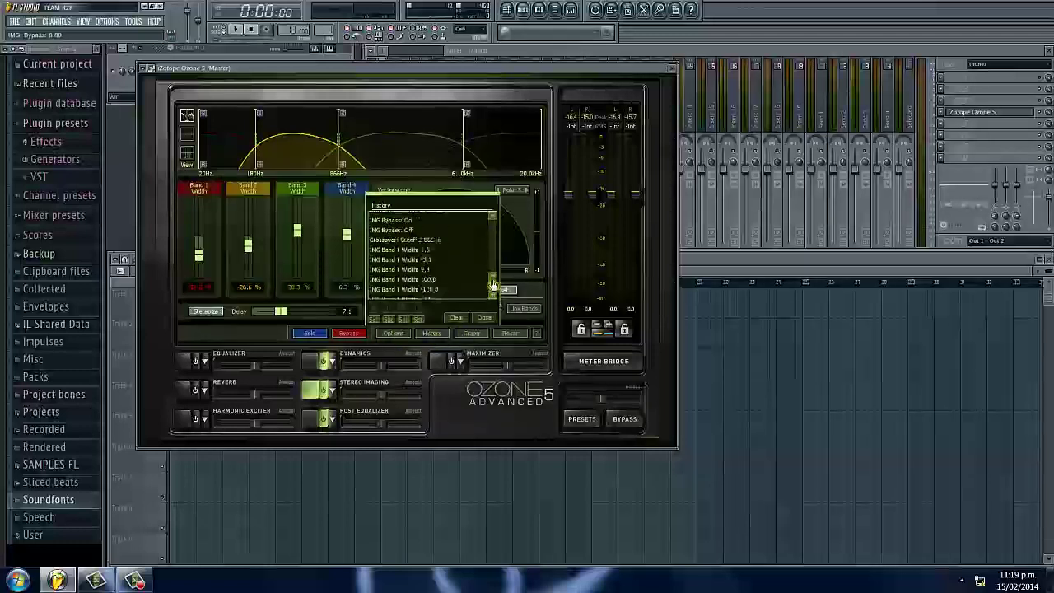
click(484, 318)
click(471, 334)
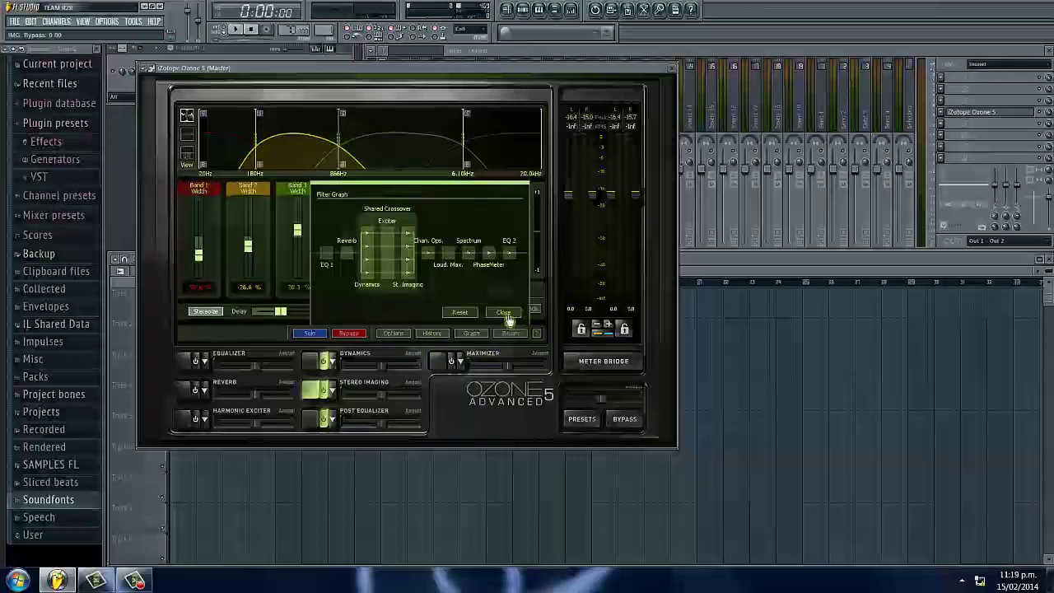
click(504, 314)
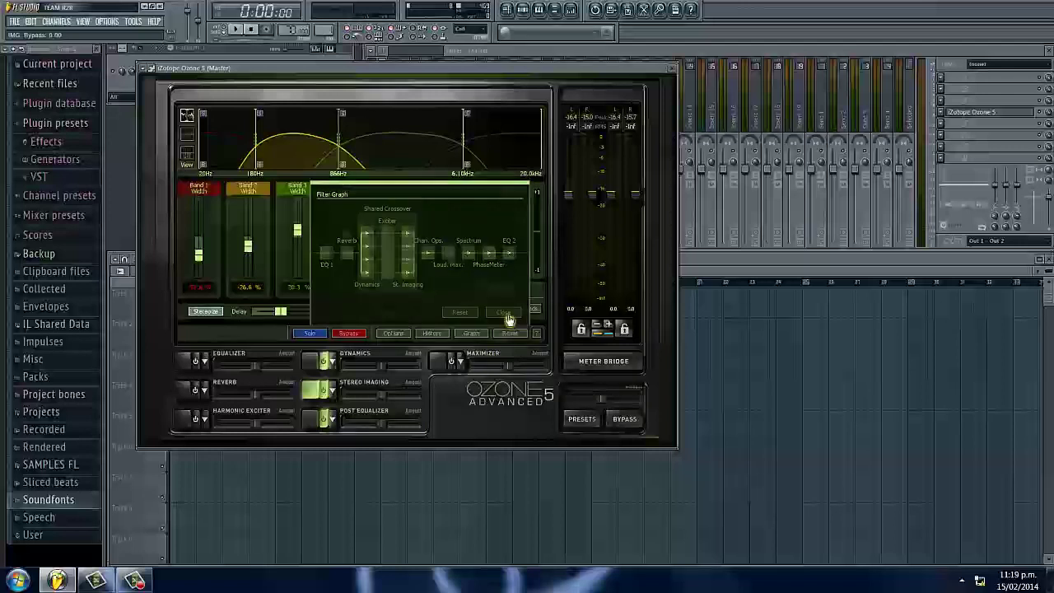
Reset the Stereo Imaging settings, set the Band 4 width to 20.3%, narrow Band 1, and set Band 2 to -21.9%.
click(509, 334)
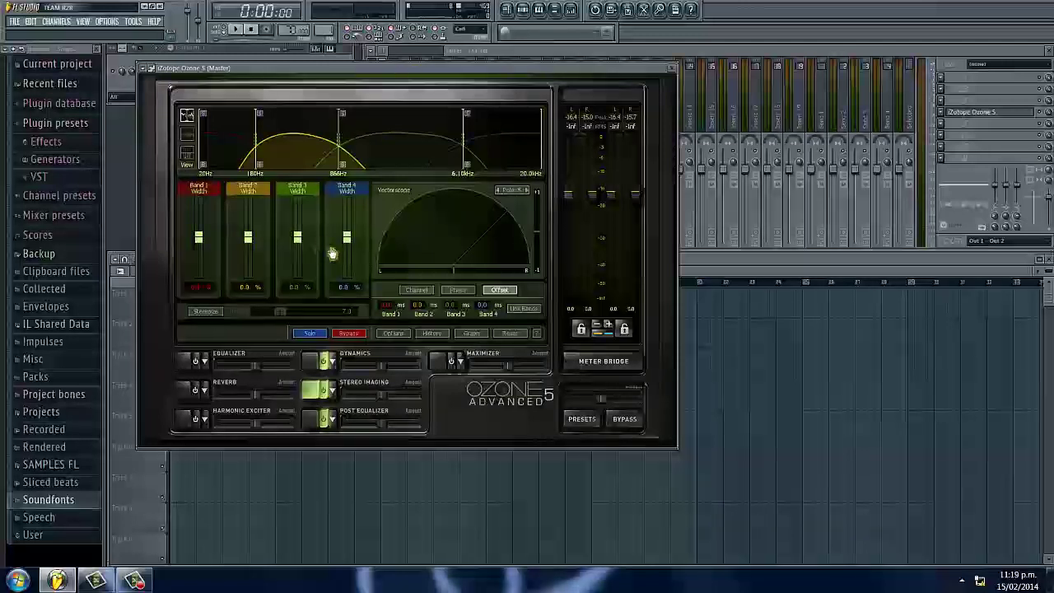
mouse_move(346, 251)
mouse_down()
mouse_move(347, 222)
mouse_move(347, 232)
mouse_up()
drag(199, 237, 248, 250)
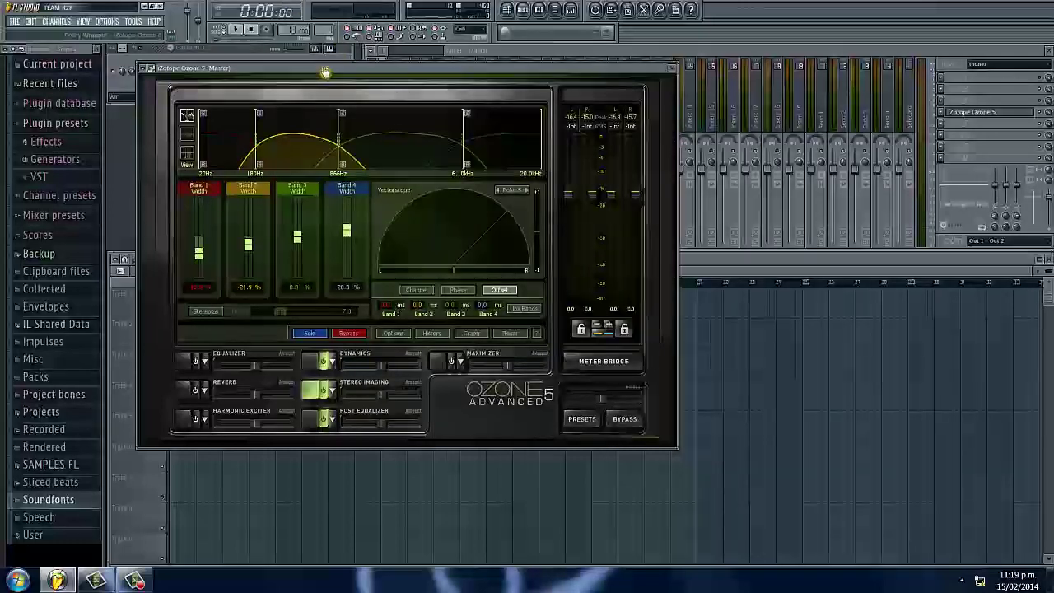
Turn off the Post Equalizer and Dynamics modules.
drag(326, 74, 316, 71)
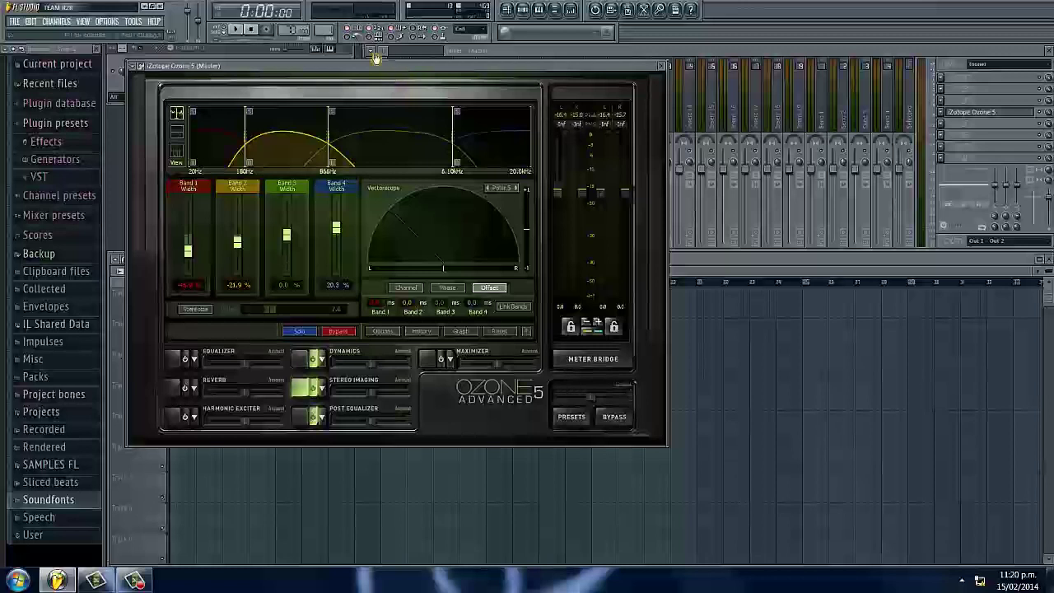
click(314, 415)
click(315, 360)
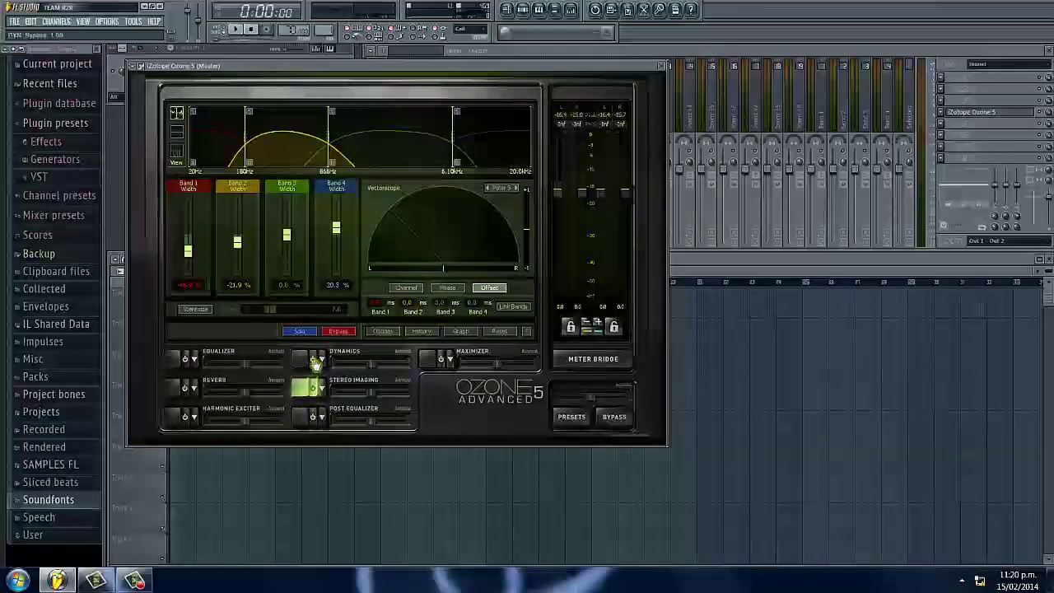